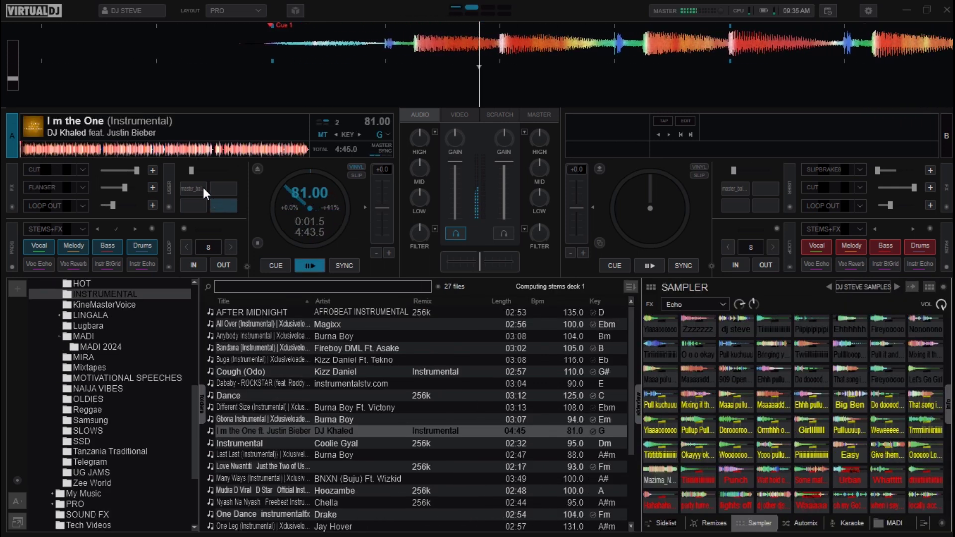
- Toggle deck 1's Cut effect on and off twice over the playing instrumental, leaving it off
click(54, 169)
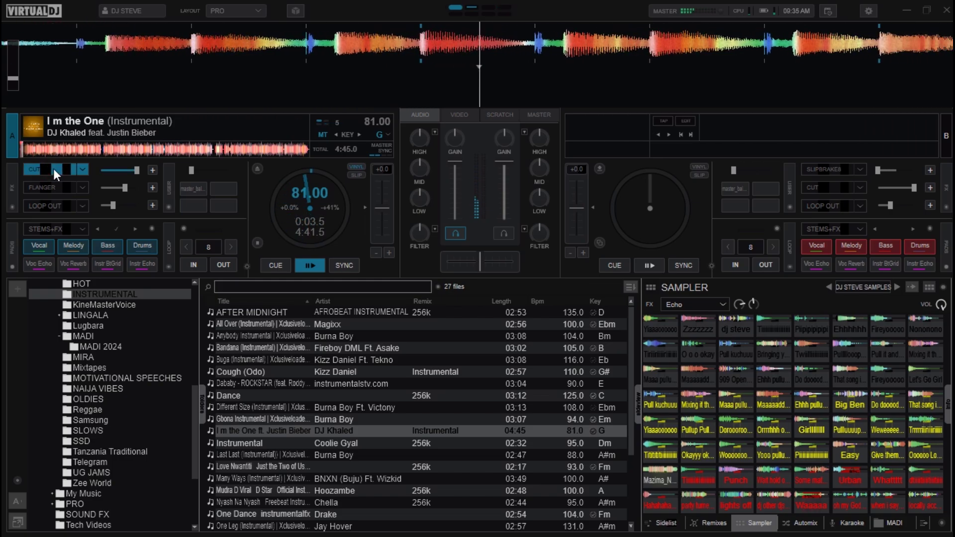
click(54, 169)
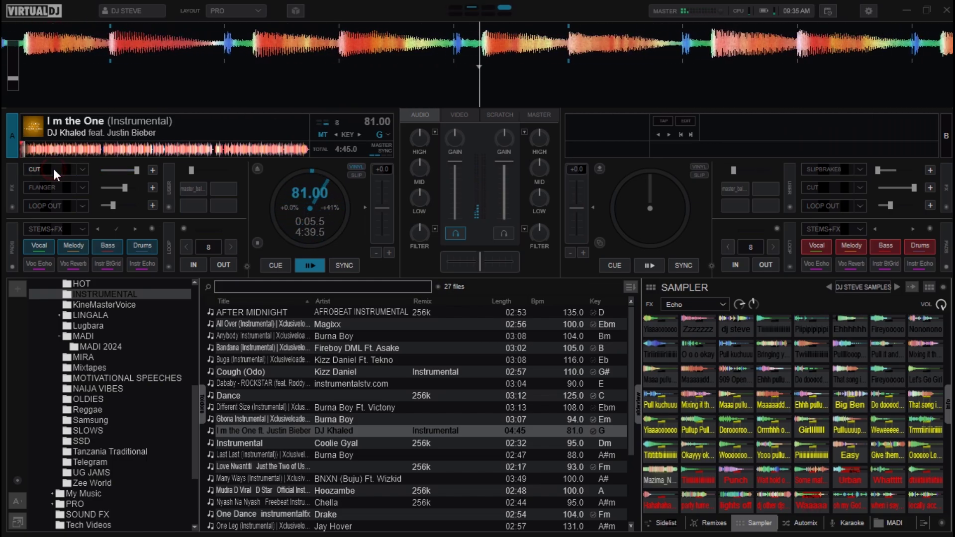
click(53, 169)
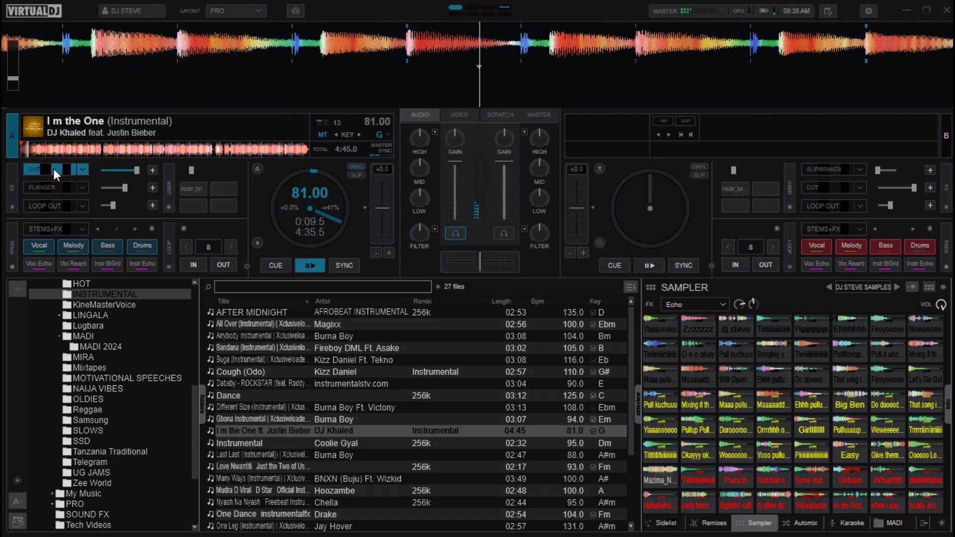
click(53, 169)
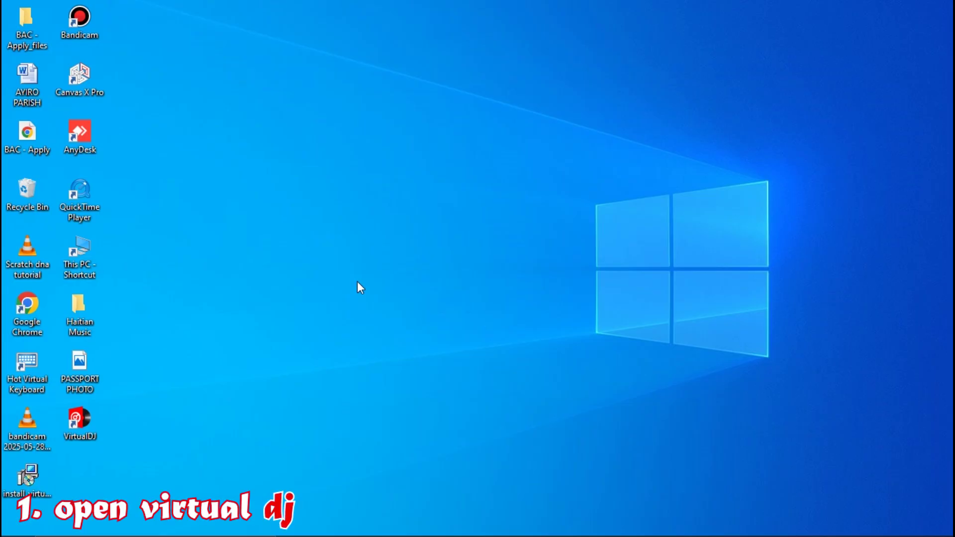
- Relaunch VirtualDJ from its desktop shortcut
double_click(80, 417)
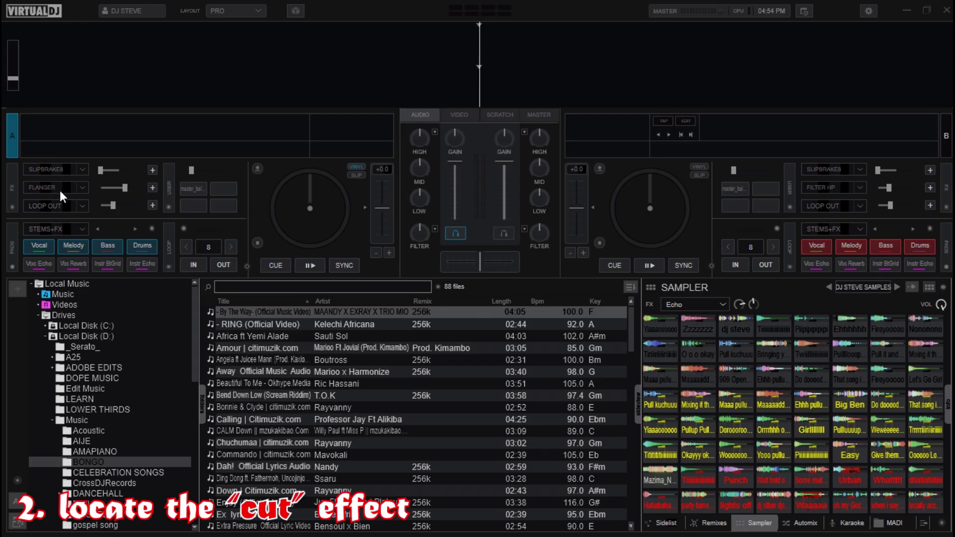
- Replace Slipbrake with Cut from the Deck 1 effects list in the first FX slot
click(85, 172)
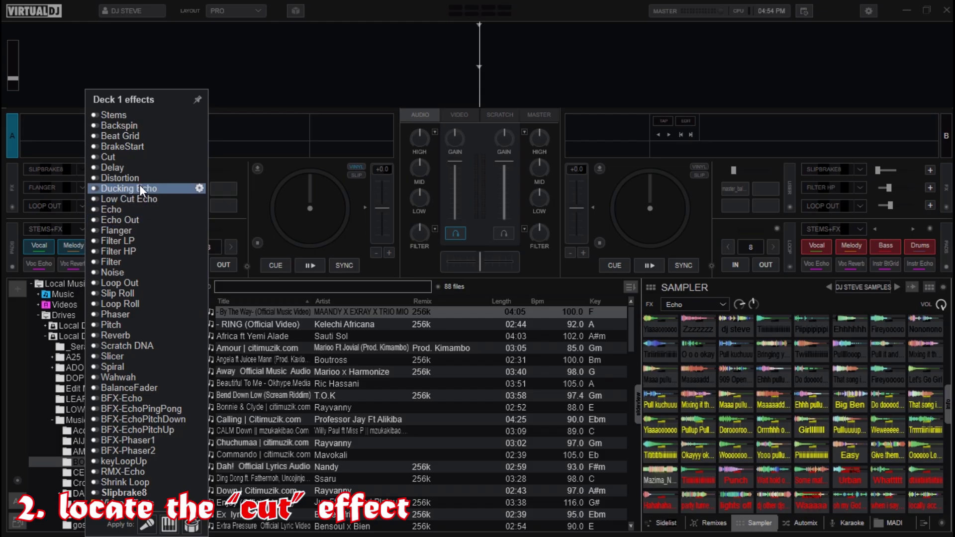
click(119, 156)
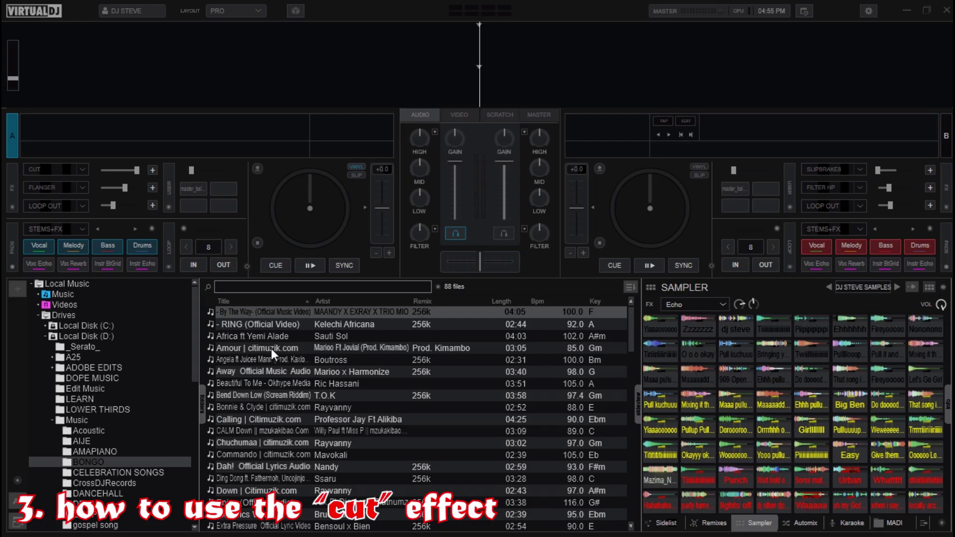
- Activate the Cut effect in deck A's first effect slot
click(64, 169)
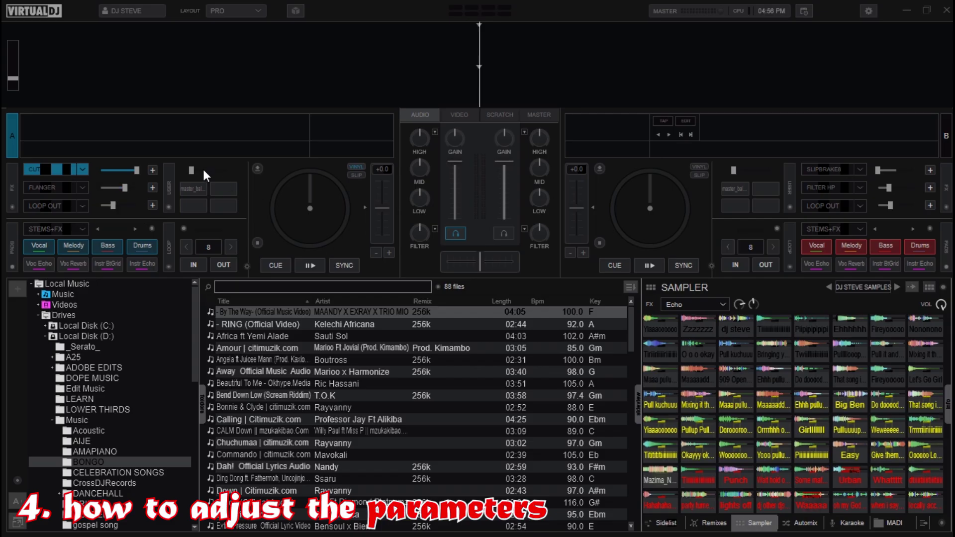
- Show the Cut (deck 1) settings and turn Strength down through 70% to 45%
click(155, 171)
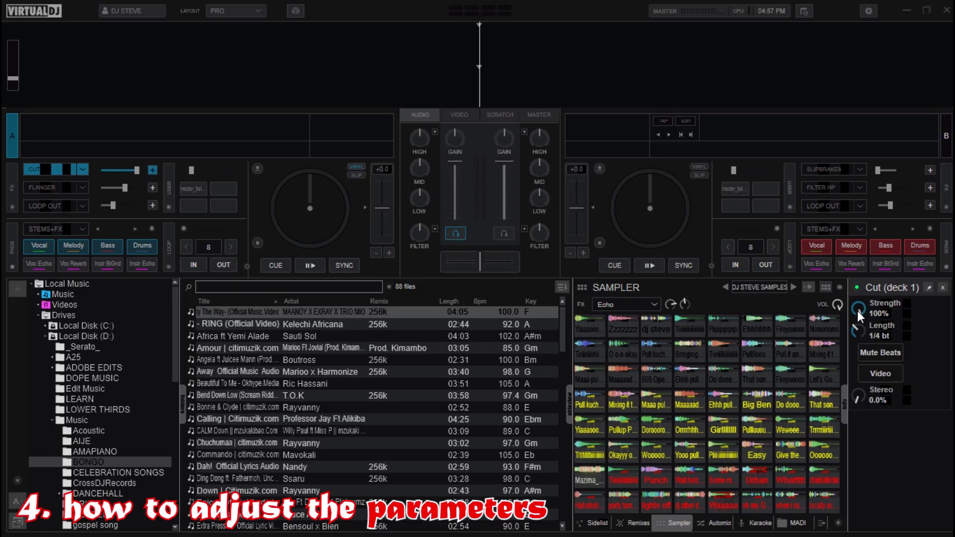
drag(856, 306, 860, 345)
click(860, 350)
- Raise Cut Strength back to 100%, shorten Length to 1/16 beat and enable Mute Beats
drag(855, 311, 865, 270)
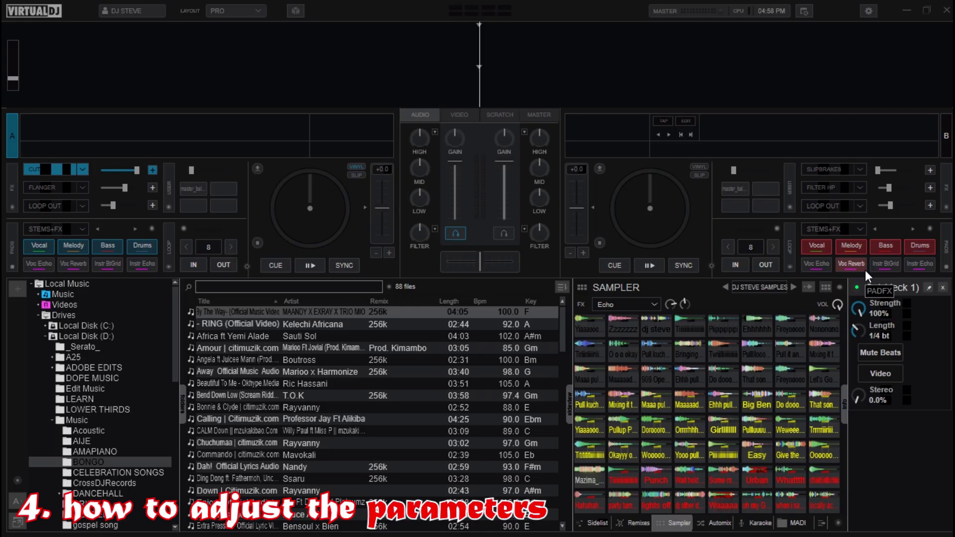
drag(861, 329, 859, 348)
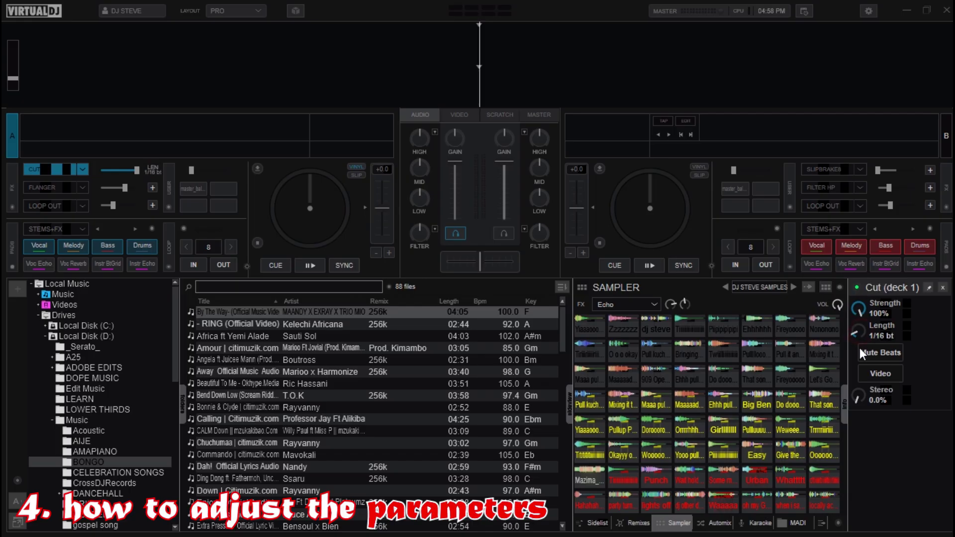
click(860, 356)
click(858, 332)
- Try Cut lengths of 1/8, 1/2, 1/16 and 1 beat, settling on 1/4 beat
drag(860, 334, 859, 328)
mouse_move(859, 326)
mouse_down()
mouse_move(857, 315)
mouse_move(864, 321)
mouse_move(855, 325)
mouse_move(863, 320)
mouse_up()
drag(862, 332, 861, 340)
click(860, 332)
drag(860, 320, 859, 316)
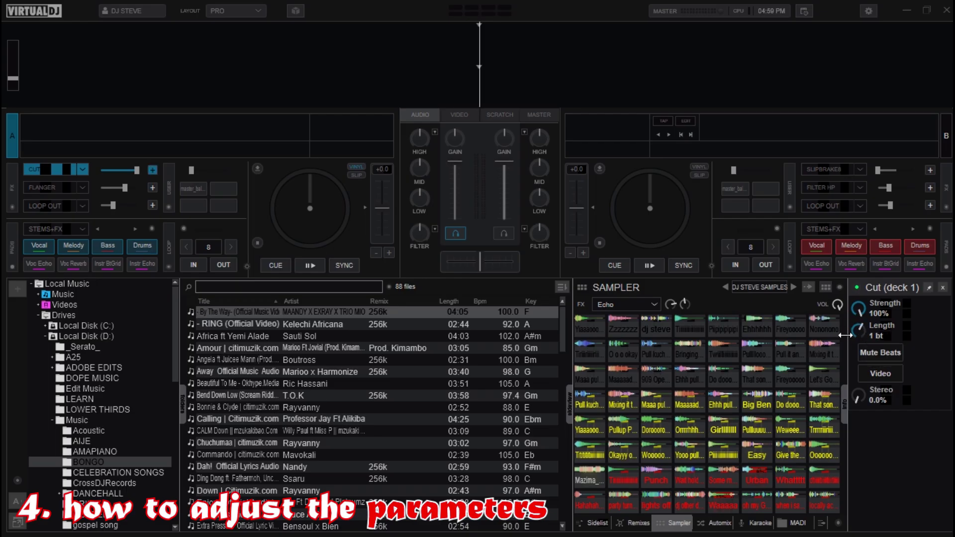
drag(861, 329, 860, 337)
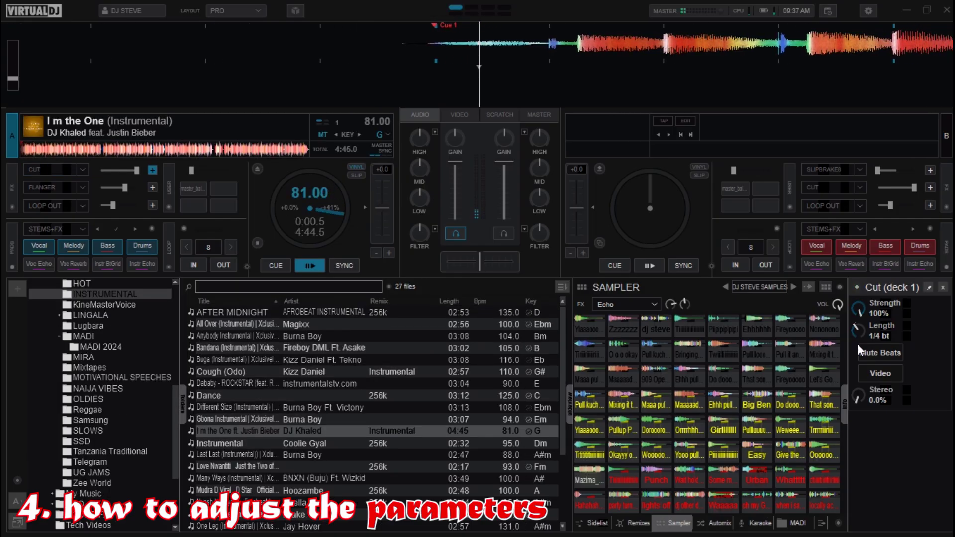
- Switch the Cut effect on, off and back on while 'I m the One' plays
click(859, 348)
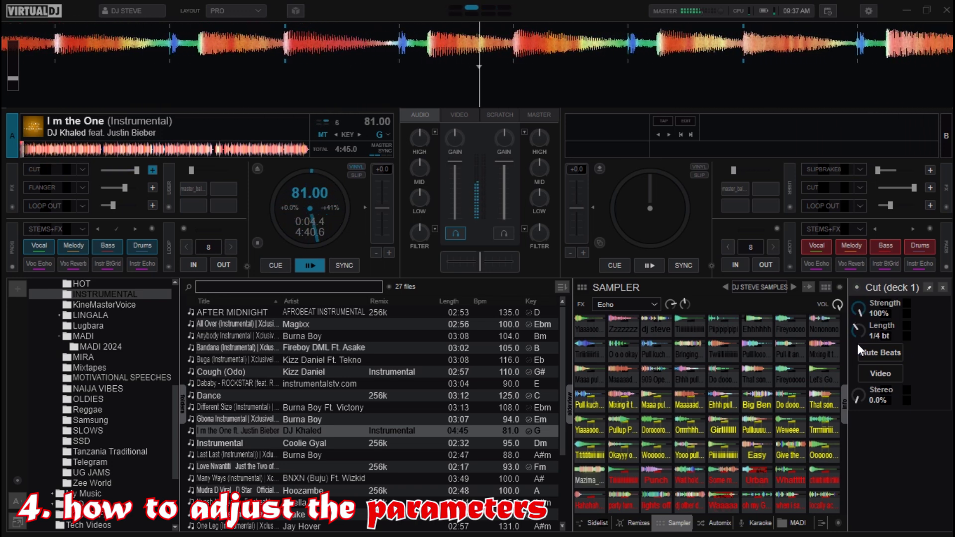
click(857, 346)
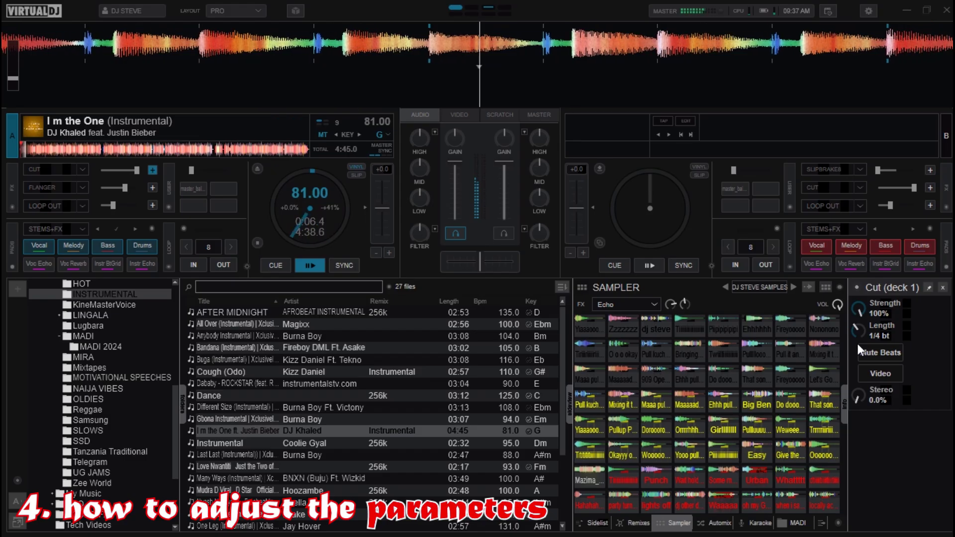
click(857, 344)
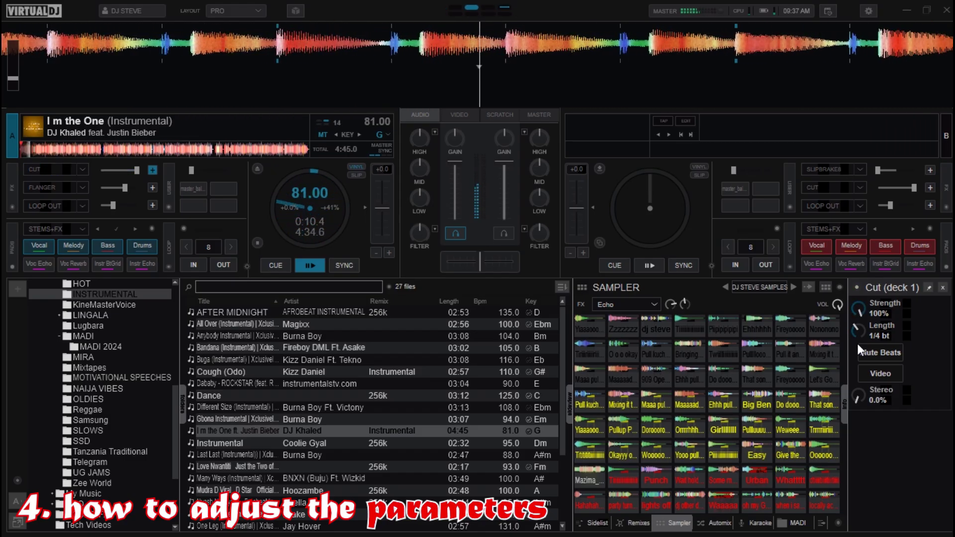
- Rapidly toggle Cut several times, set its Length to 1/2 beat, then activate it with key 1
click(858, 344)
click(857, 345)
click(857, 344)
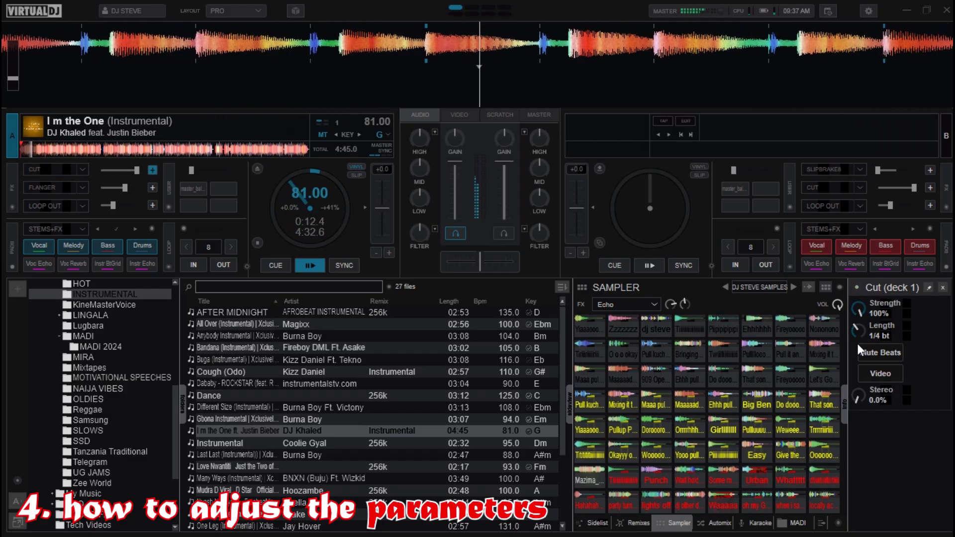
click(858, 344)
click(858, 344)
click(857, 344)
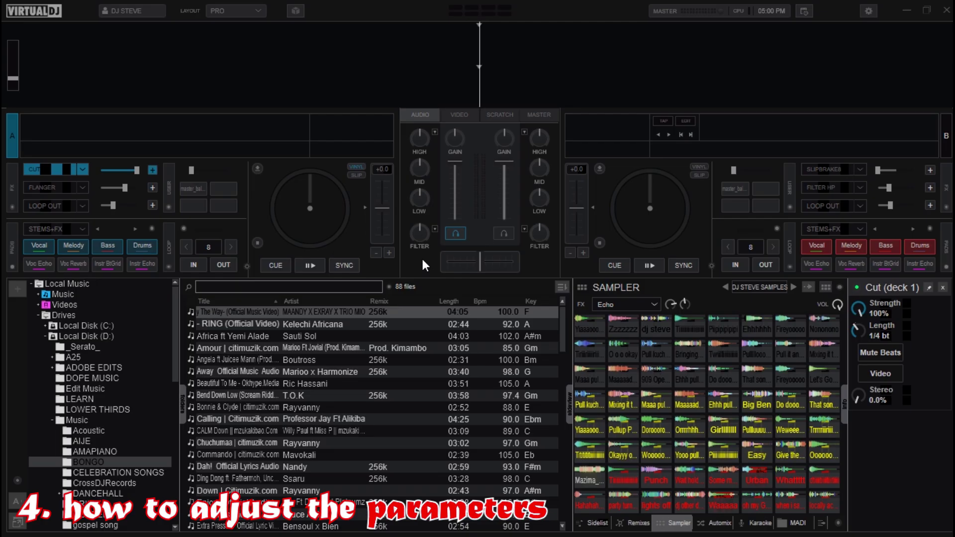
scroll(858, 330, up, 1)
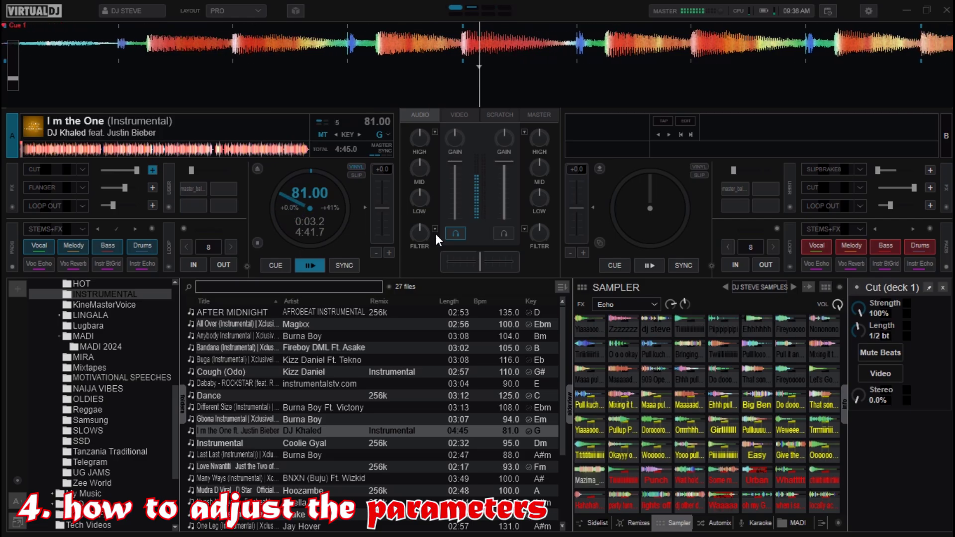
key(1)
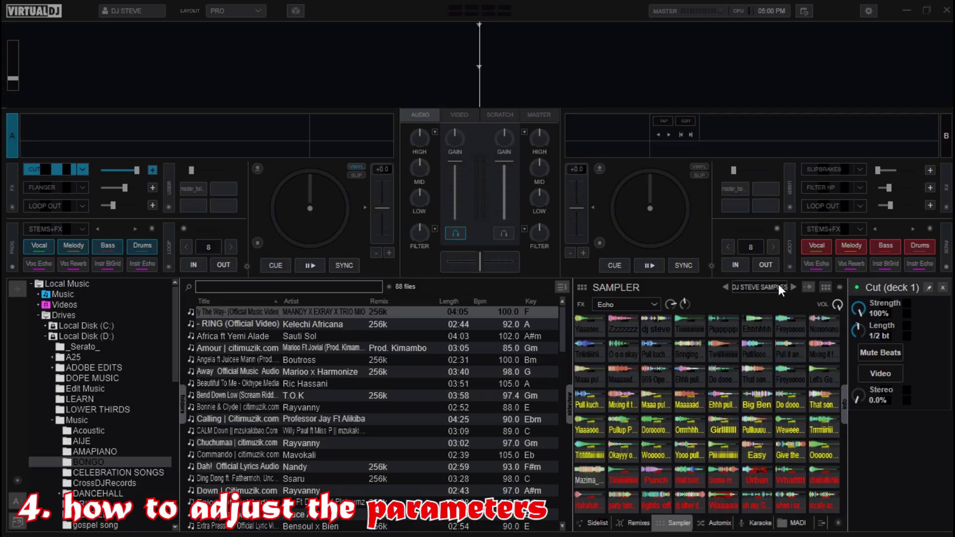
- Lengthen Cut to 1 beat and toggle it on and off twice with the 1 key
drag(849, 322, 850, 317)
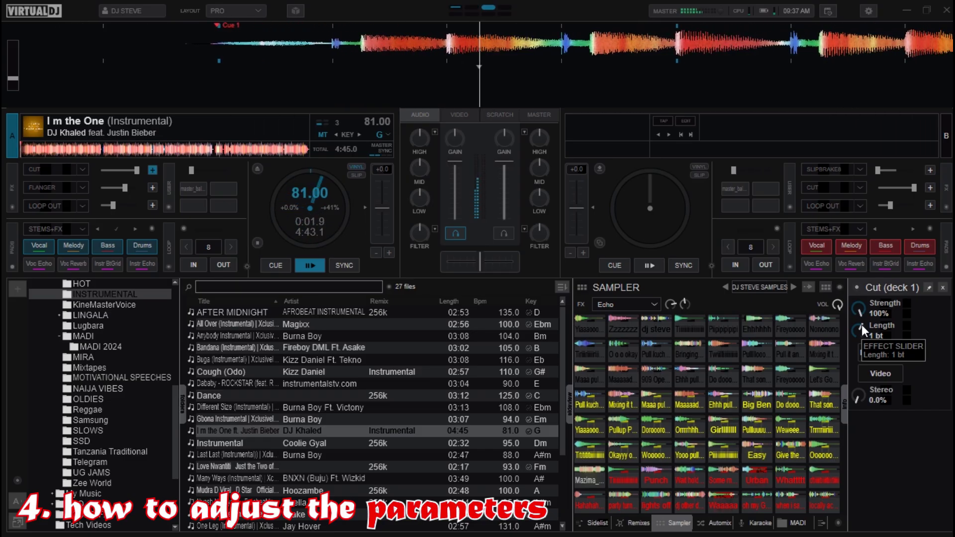
key(1)
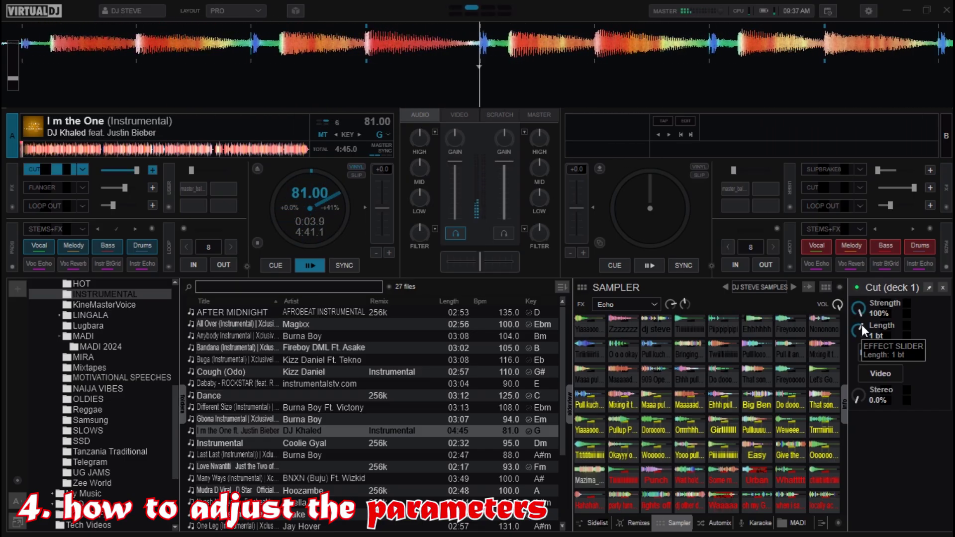
key(1)
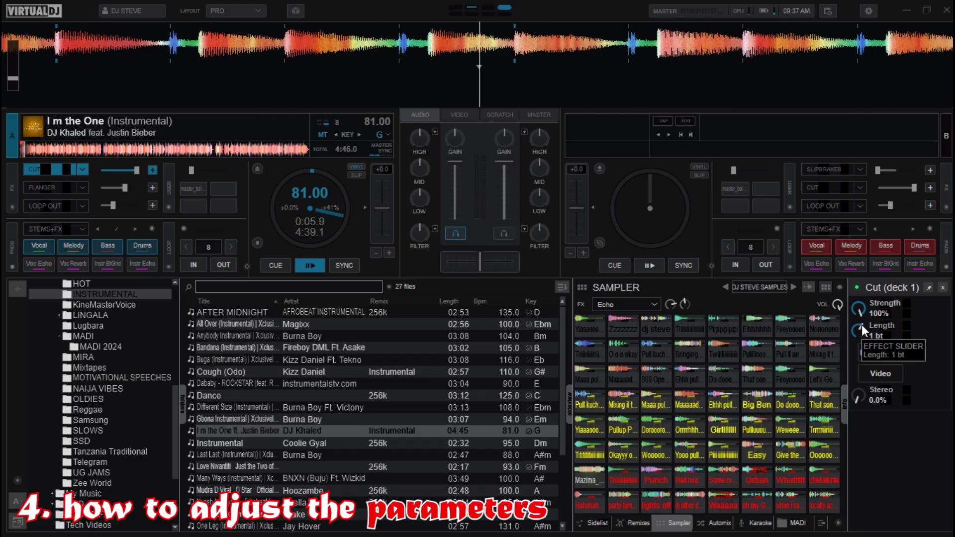
key(1)
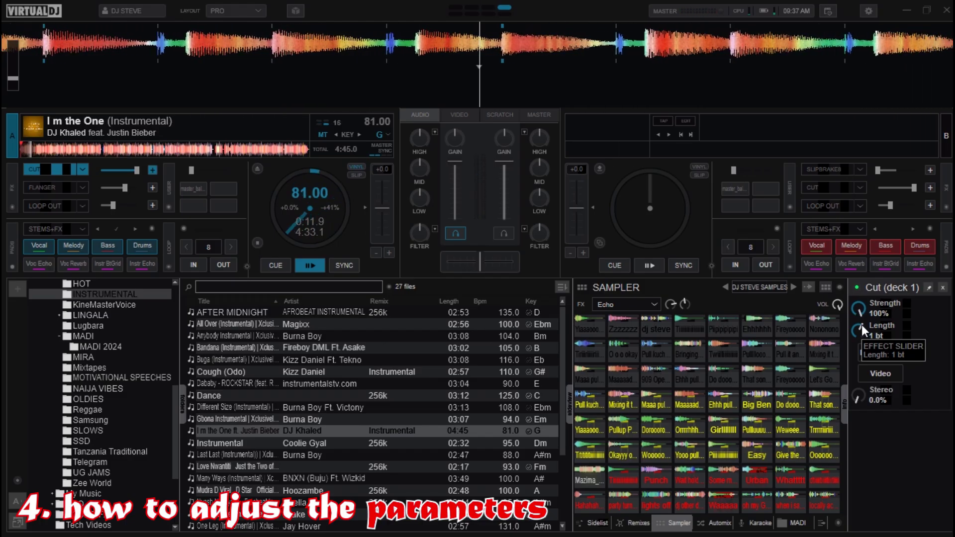
key(1)
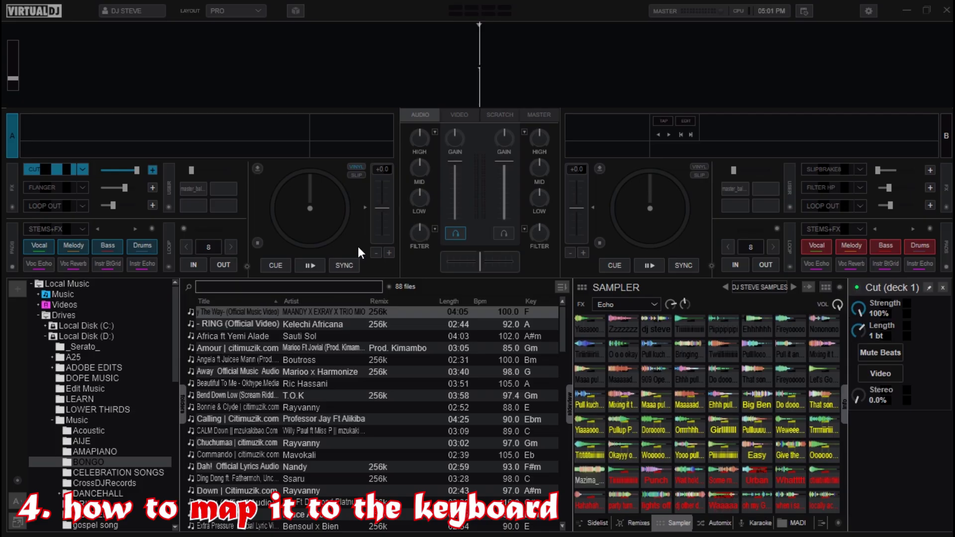
- Open the Controllers advanced keyboard mapping editor and select the empty Key field
click(871, 13)
click(184, 192)
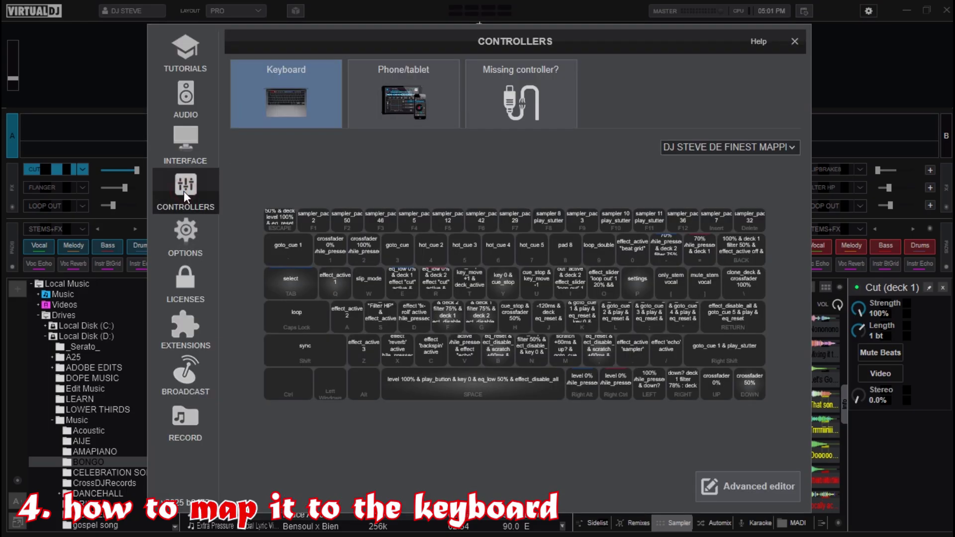
click(721, 489)
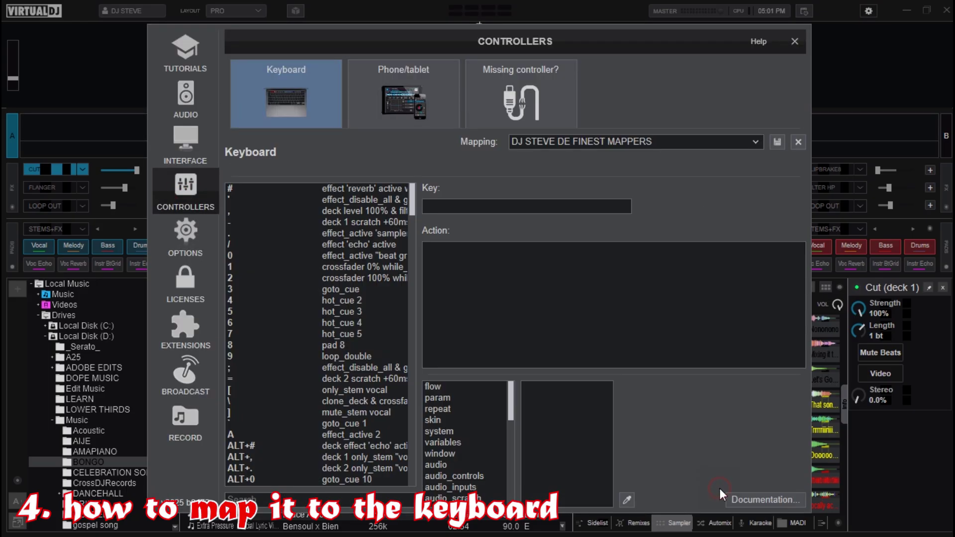
click(517, 206)
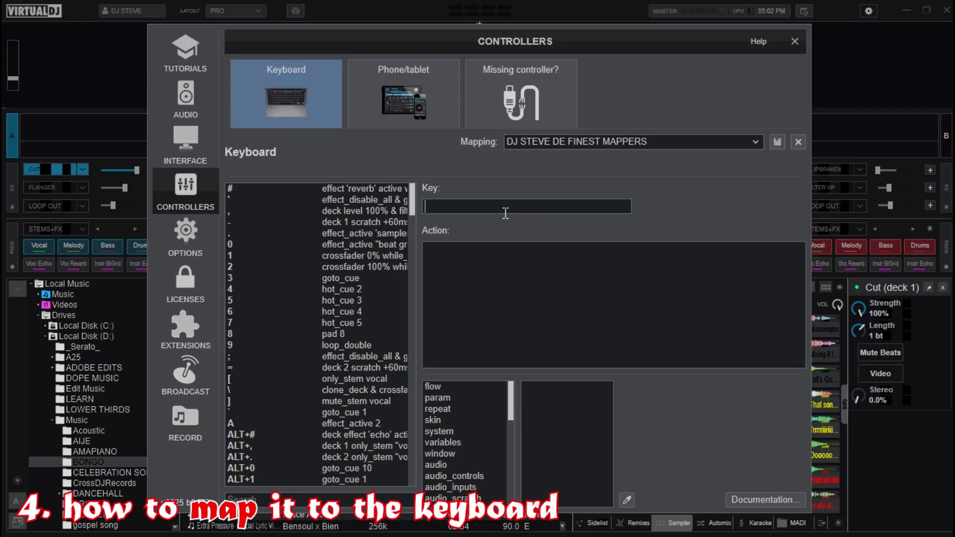
- Enter effect 'cut' active as the action for the new / key entry
click(488, 280)
text(e)
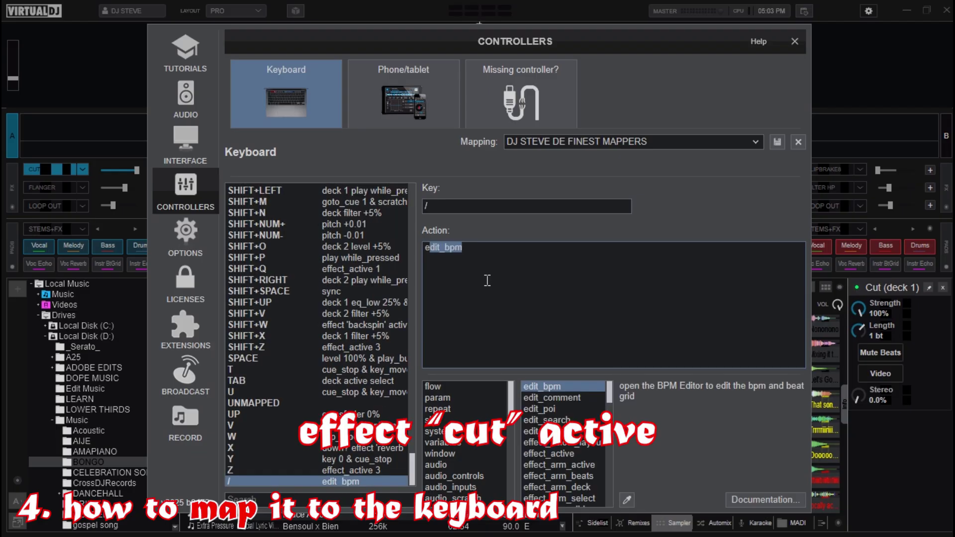
text(ffect)
text(_)
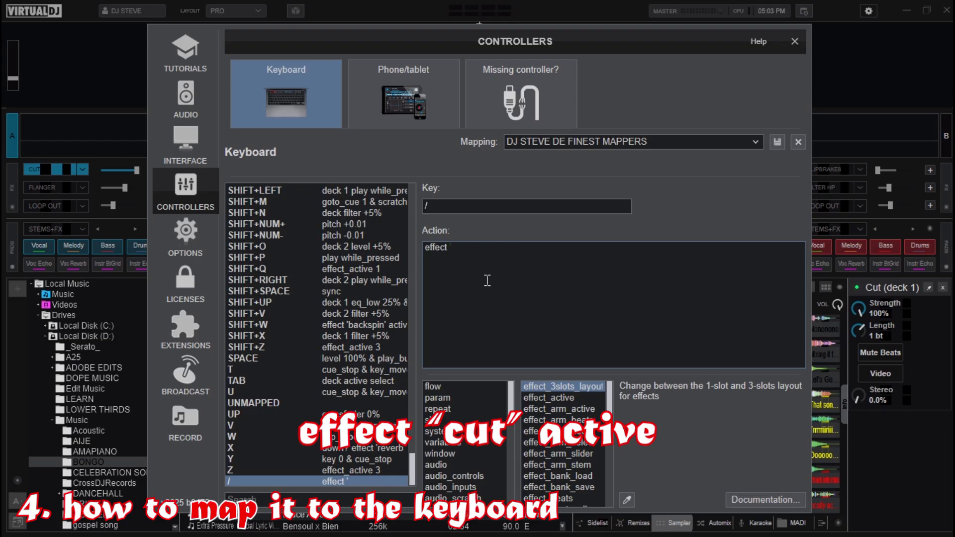
text( 'cut' active)
- Dismiss the action suggestions and close the Controllers settings window, keeping the / mapping
click(473, 273)
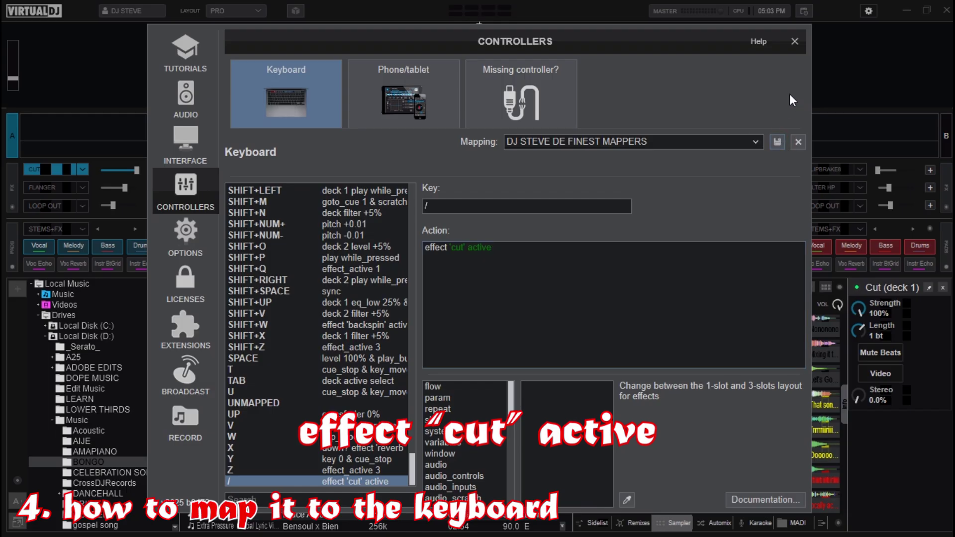
click(799, 50)
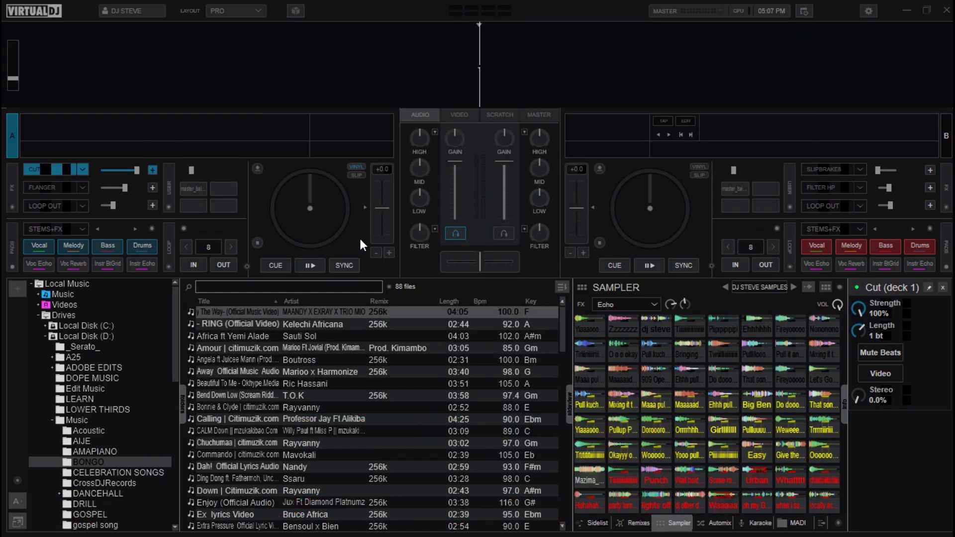